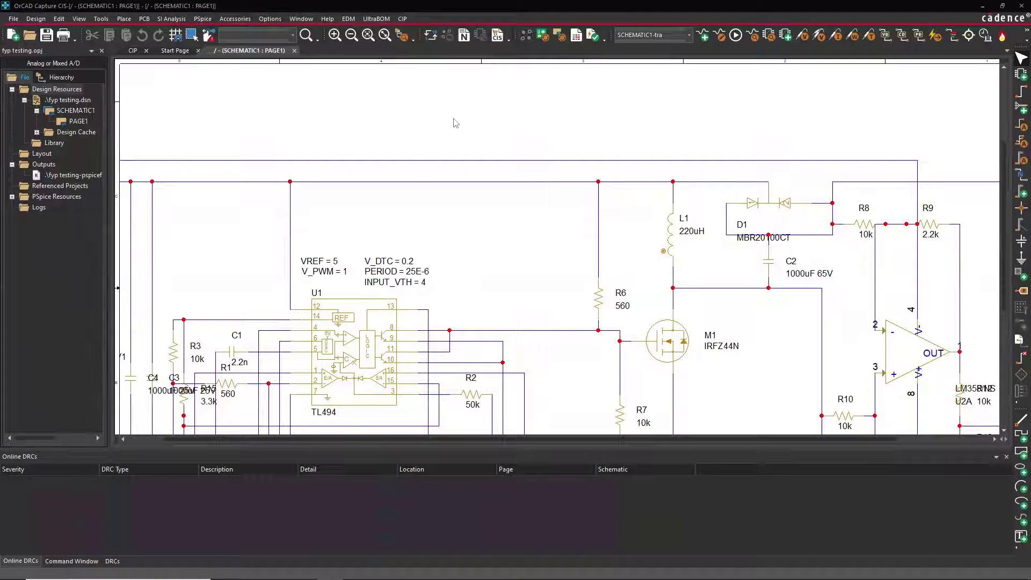
Step: Fit the whole schematic page in view and run the PSpice simulation to generate its netlist
left_click(522, 232)
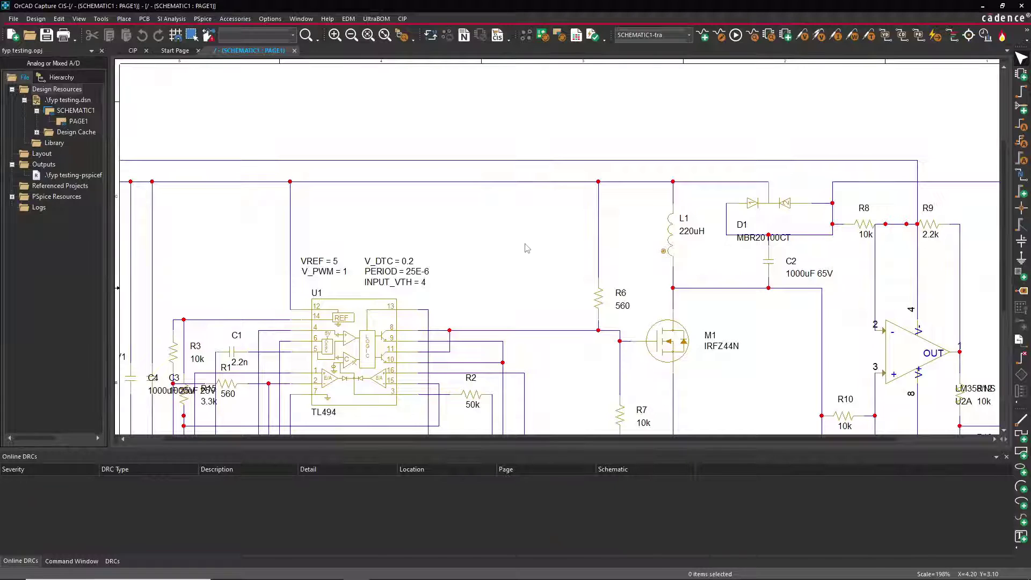
key("o")
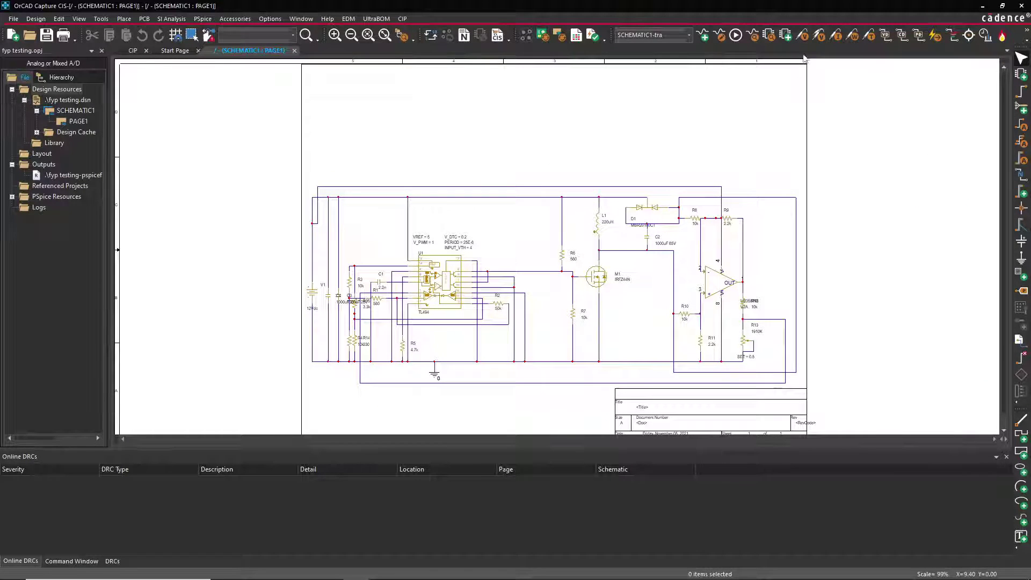
left_click(736, 34)
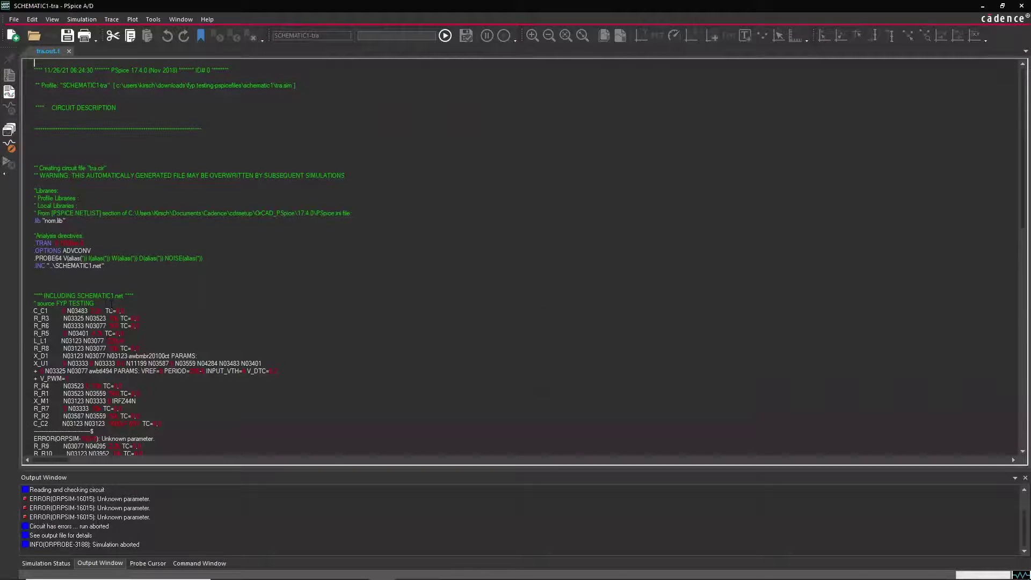
Step: Scroll tra.out.1 and highlight the unknown-parameter error lines
scroll(111, 304, "down", 5)
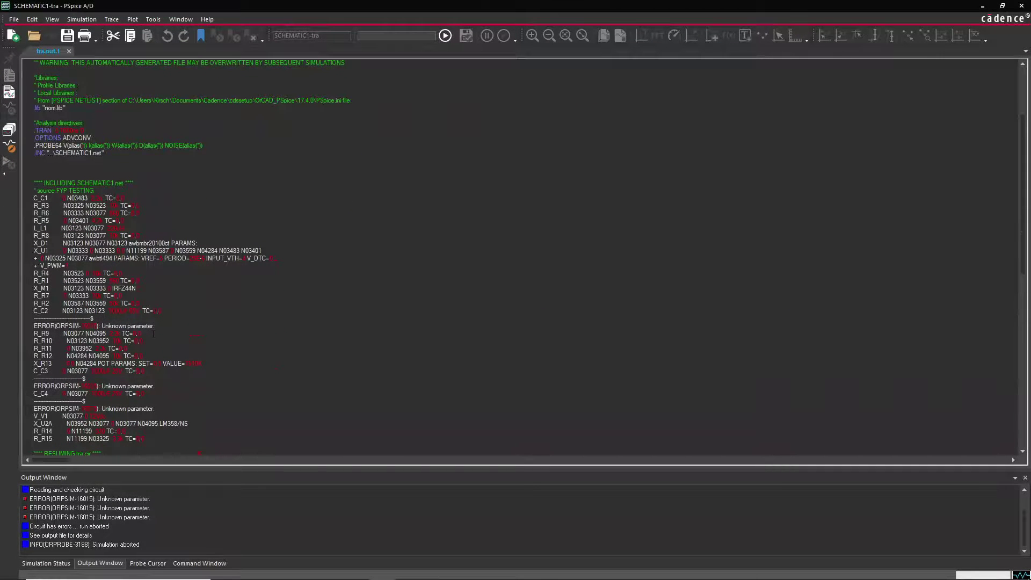
left_click_drag(155, 326, 34, 326)
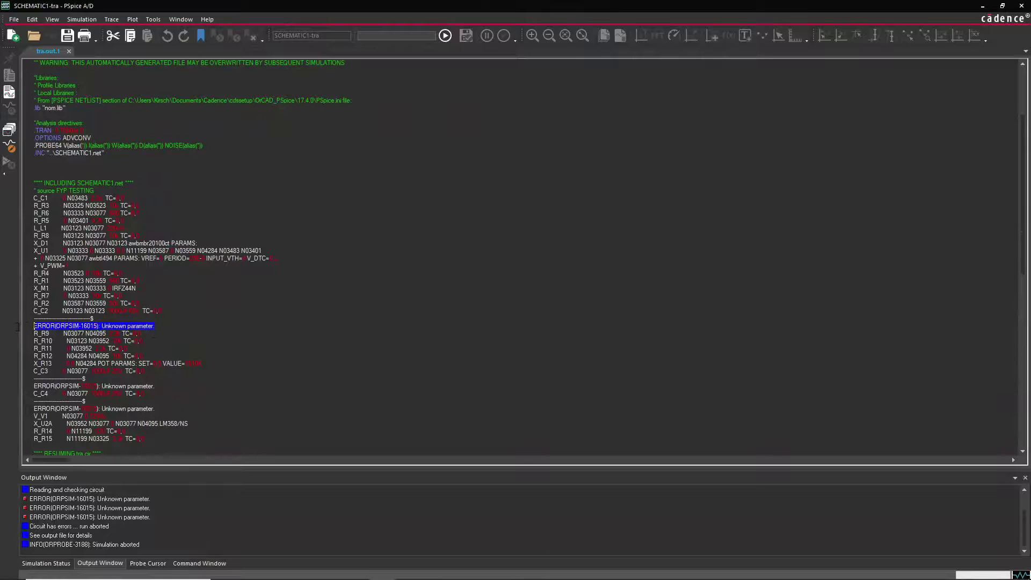
left_click(119, 326)
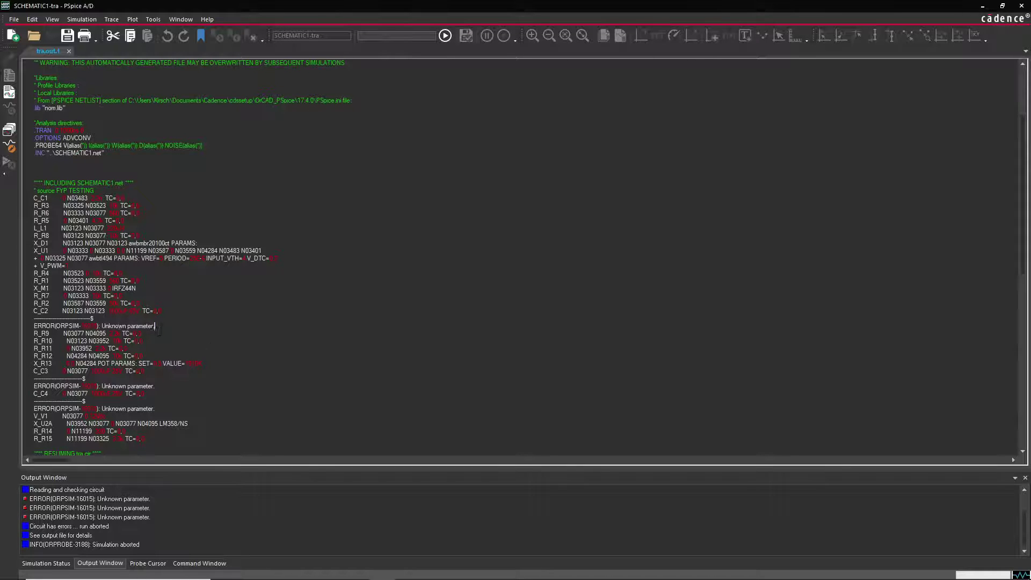
left_click_drag(159, 332, 34, 326)
left_click(86, 326)
Step: Inspect the C_C2 netlist line, then return to Capture with the Find pane open
left_click_drag(93, 319, 33, 318)
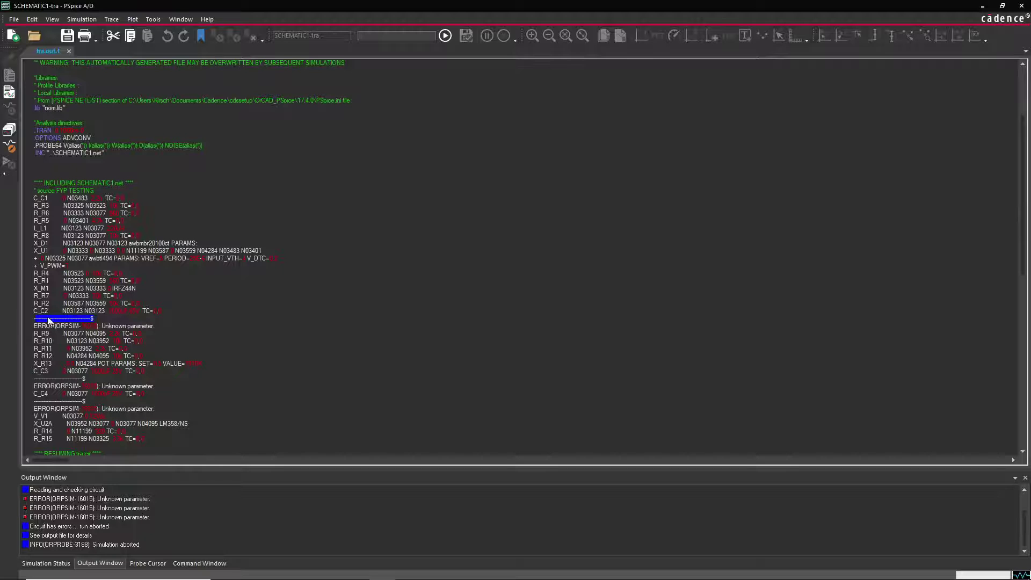
left_click(76, 311)
left_click_drag(161, 311, 33, 312)
left_click(44, 312)
left_click(981, 6)
key("ctrl+f")
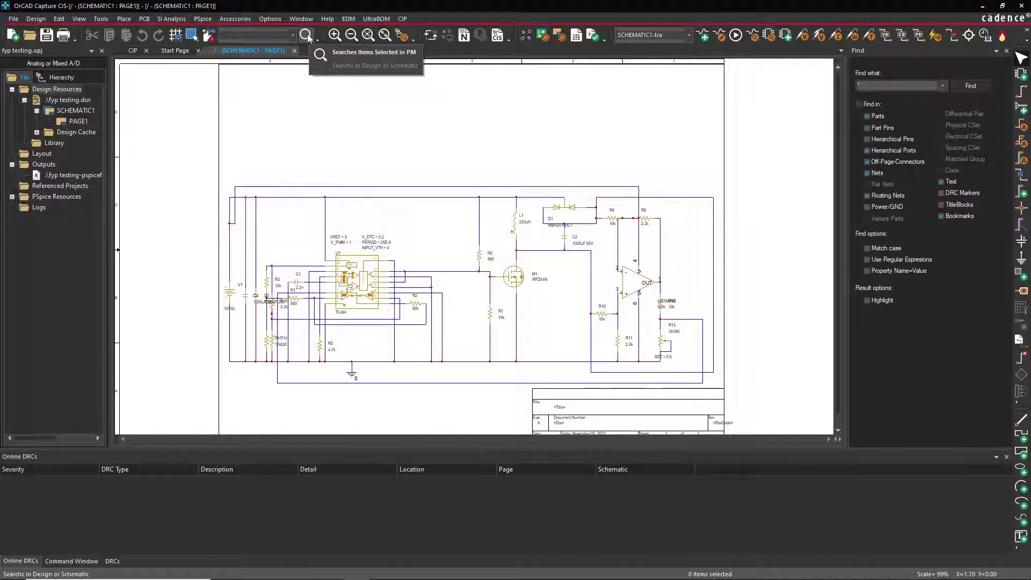
Step: Start an Edit > Find search for C2 with every Find-in category enabled
left_click(58, 19)
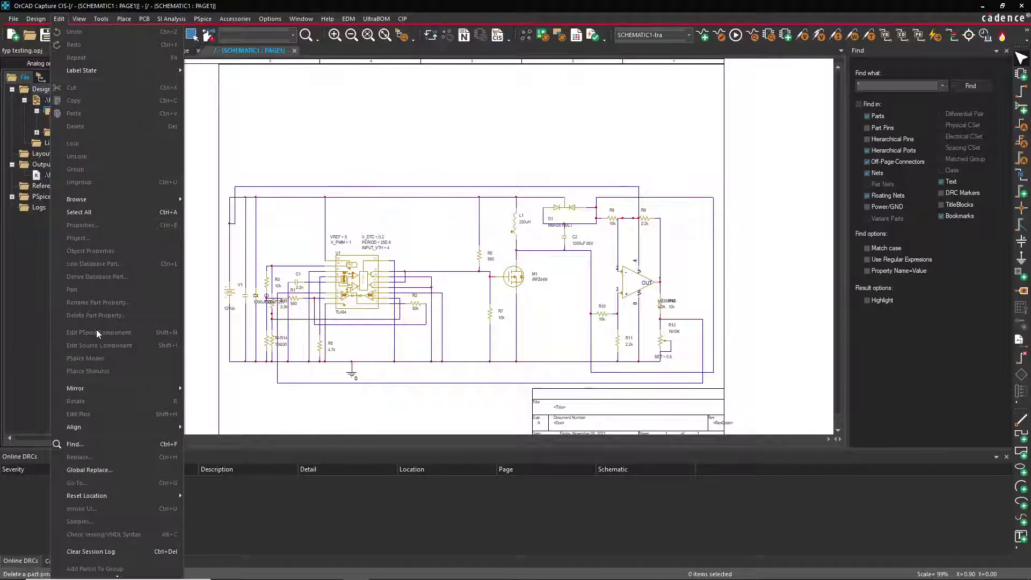
left_click(114, 442)
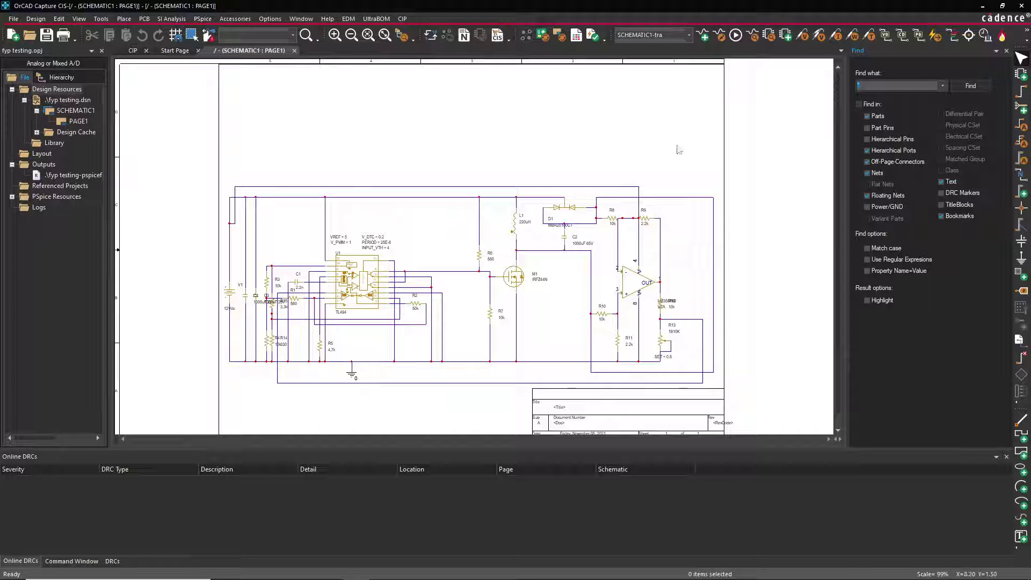
type("C2")
left_click(858, 104)
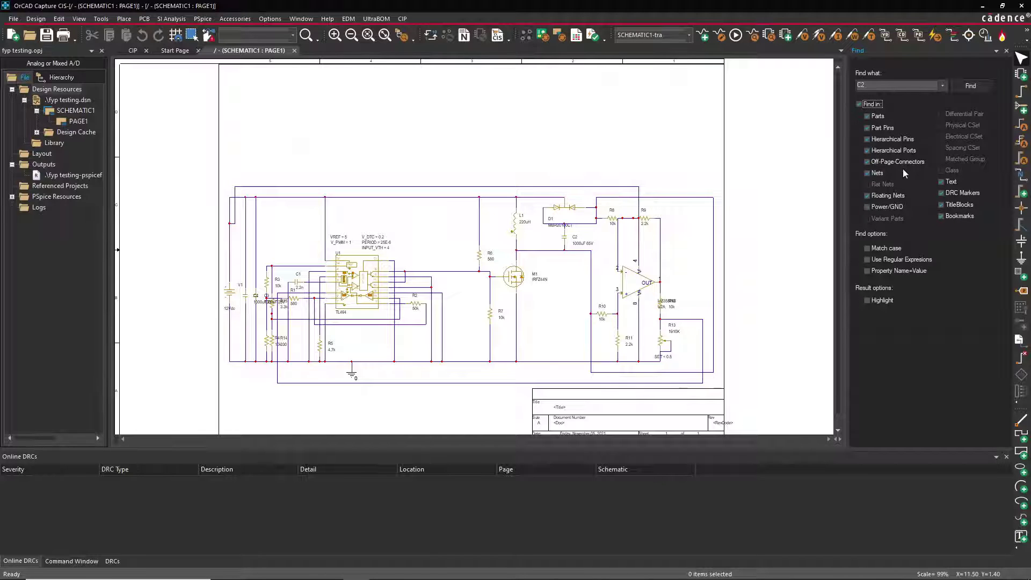
Step: Find C2 (1000uF 65V), jump to it from Find Results, zoom in and select it
left_click(971, 86)
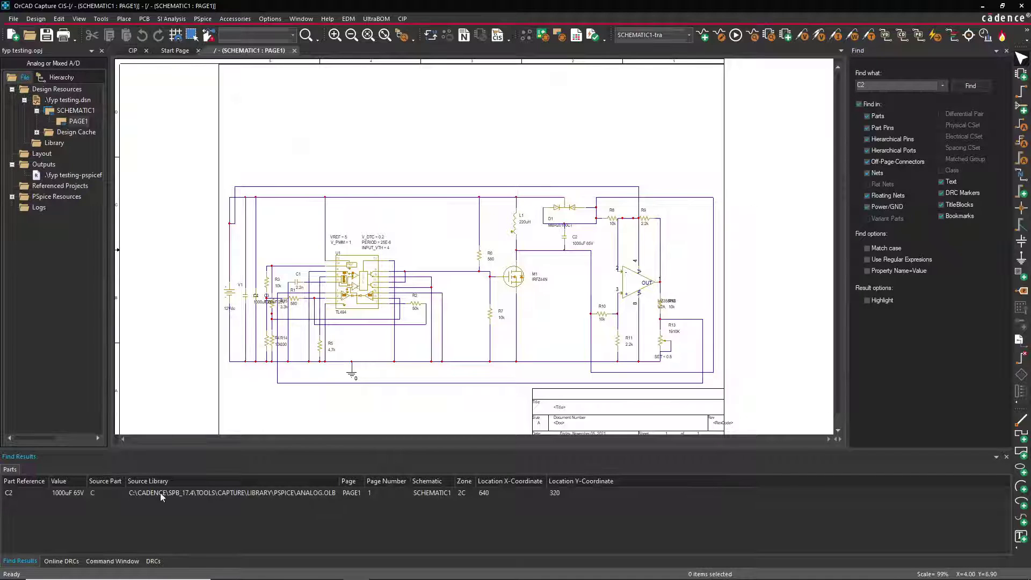
double_click(34, 491)
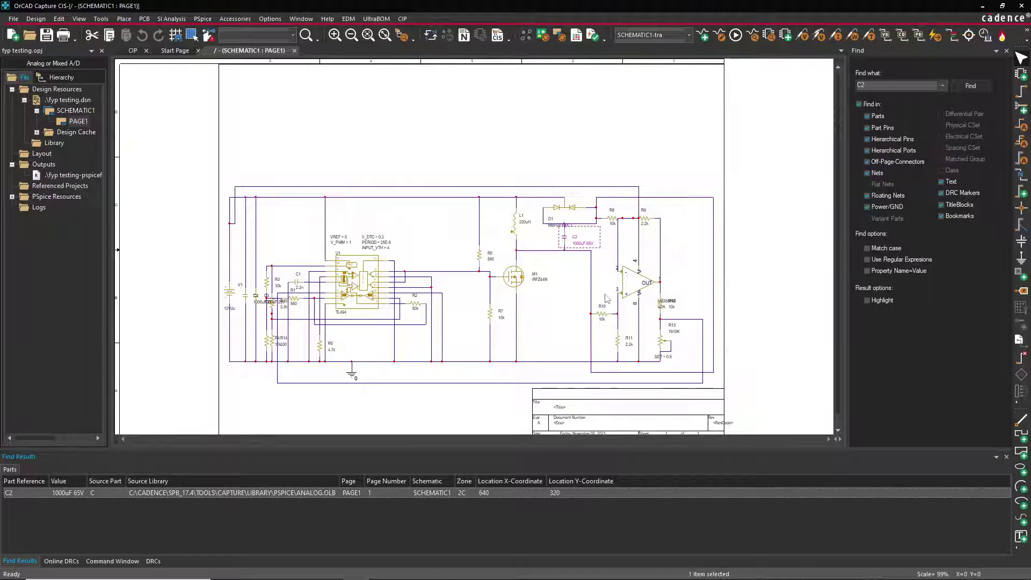
left_click_drag(612, 304, 555, 207)
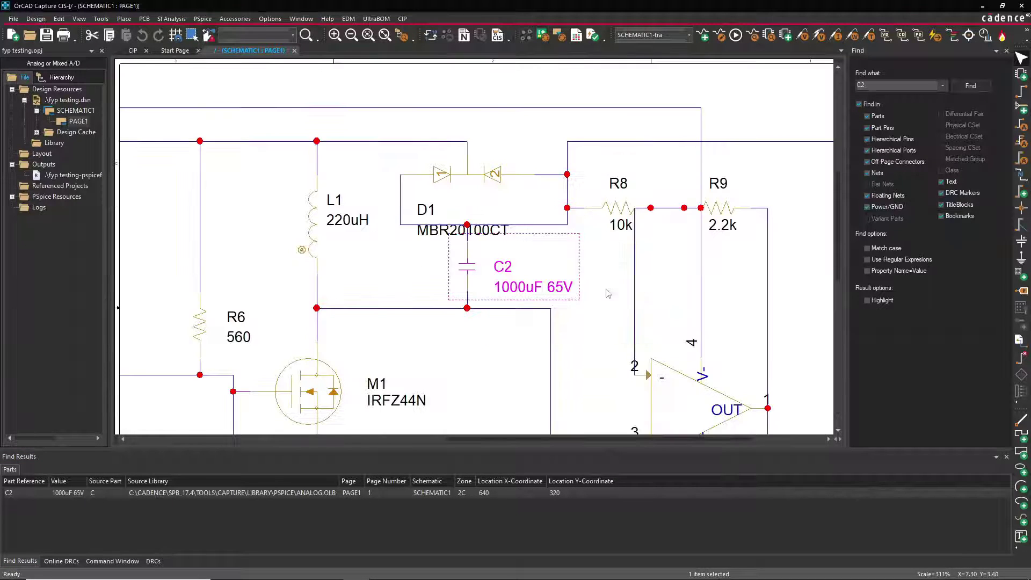
scroll(606, 288, "up", 5)
left_click(590, 318)
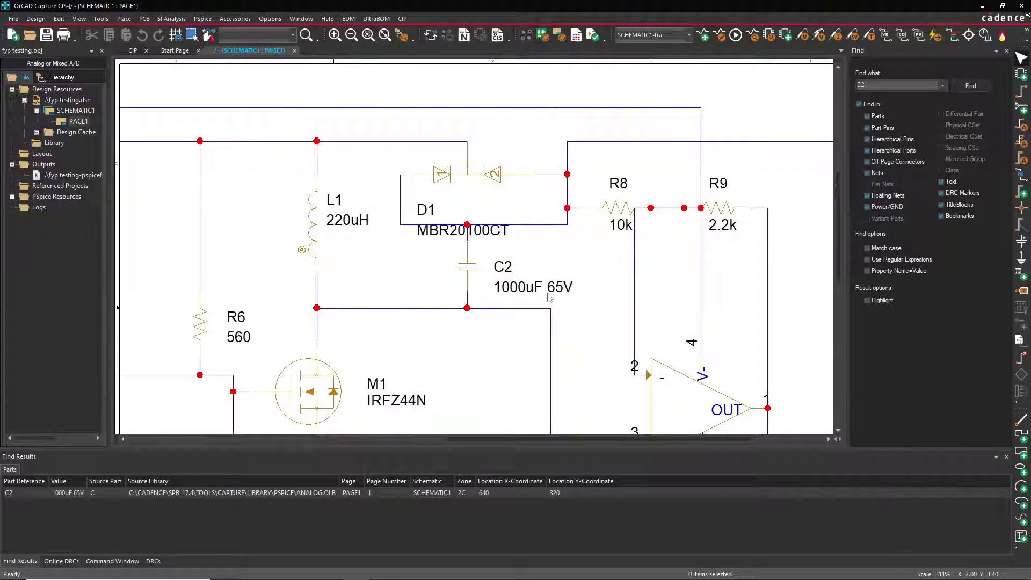
left_click(474, 271)
Step: Open C2's Property Editor and step through CURRENT, IC, PCB Footprint, SLOPE and VC2 back to Value
double_click(465, 271)
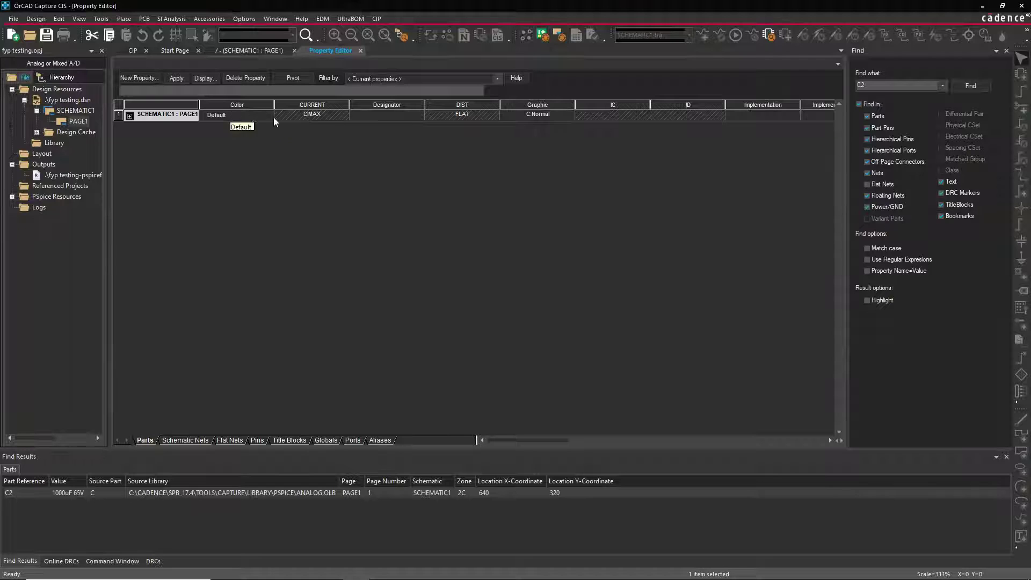
left_click(342, 118)
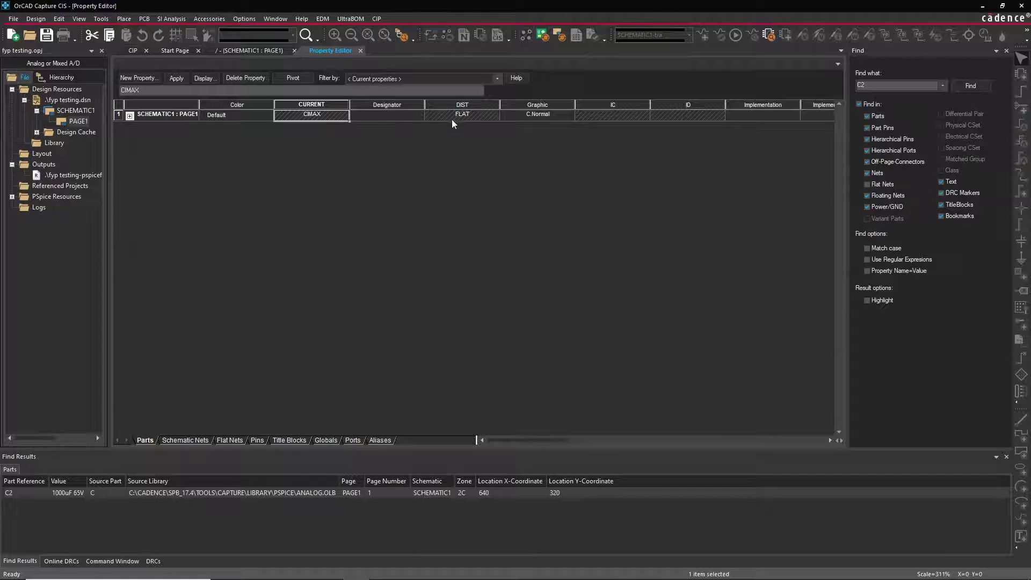
left_click(602, 118)
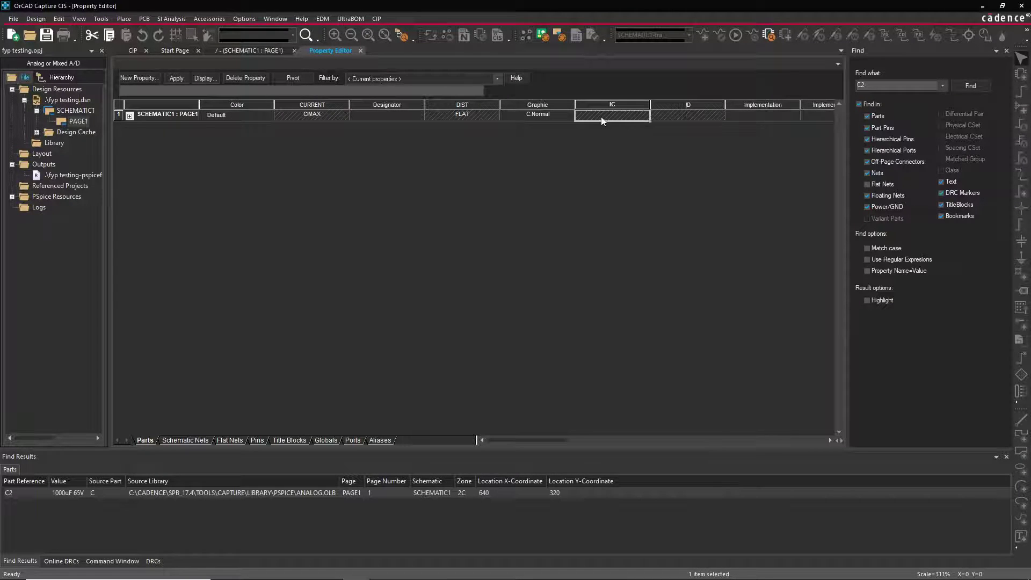
key("Right")
key("Right")
key("Right")
key("Right")
key("Right")
key("Right")
key("Right")
key("Right")
key("Right")
key("Right")
key("Right")
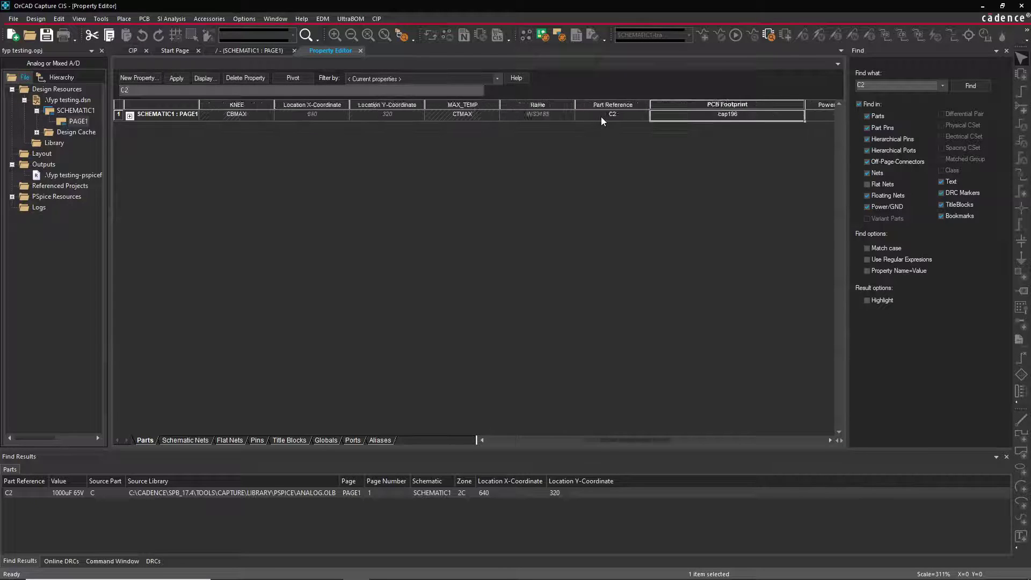
key("Right")
key("Right")
key("Right")
key("Right")
key("Right")
key("Right")
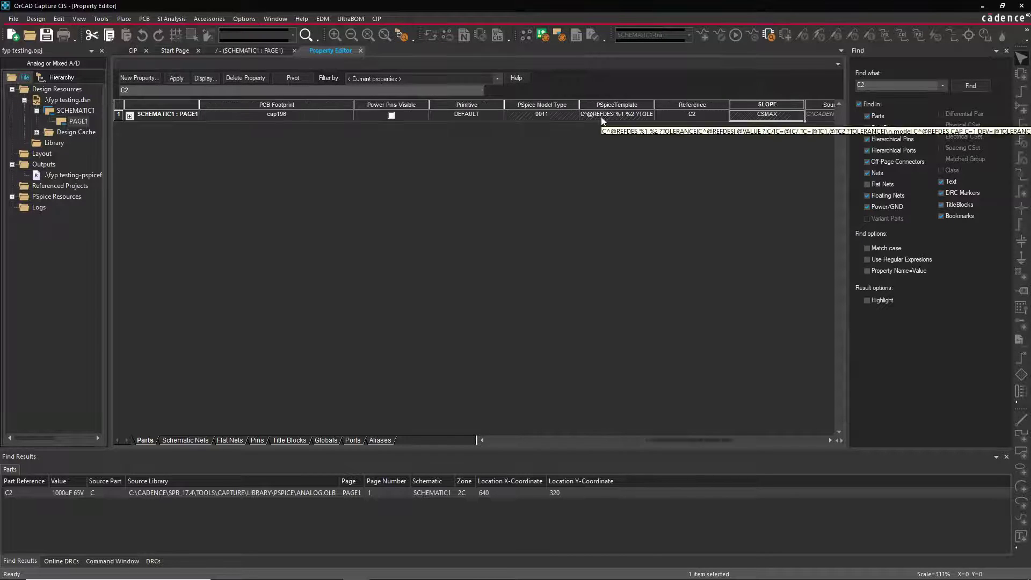
key("Right")
key("Right")
key("Right")
key("Right")
key("Right")
key("Right")
key("Right")
key("Right")
key("Right")
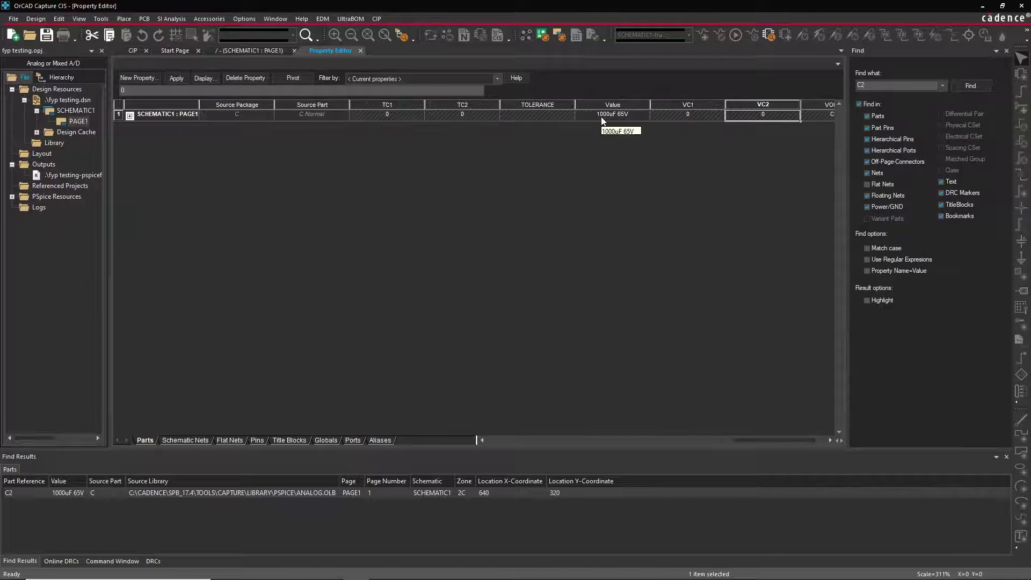
key("Left")
key("Left")
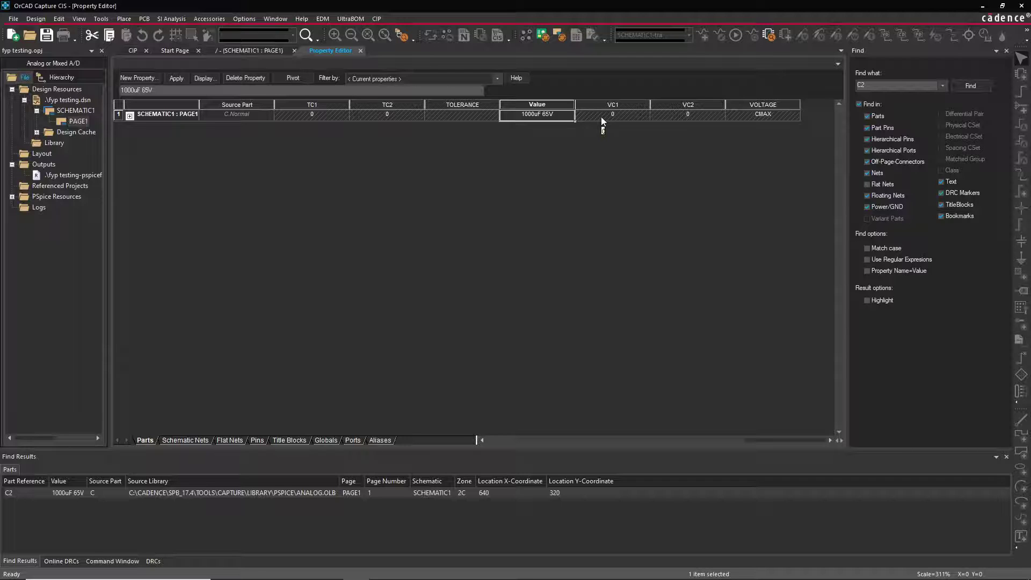
Step: Set C2's Value to 1000uF and its VOLTAGE to 65
key("Right")
key("Right")
key("Right")
key("Left")
key("Left")
key("Left")
key("Right")
key("Left")
type("1000")
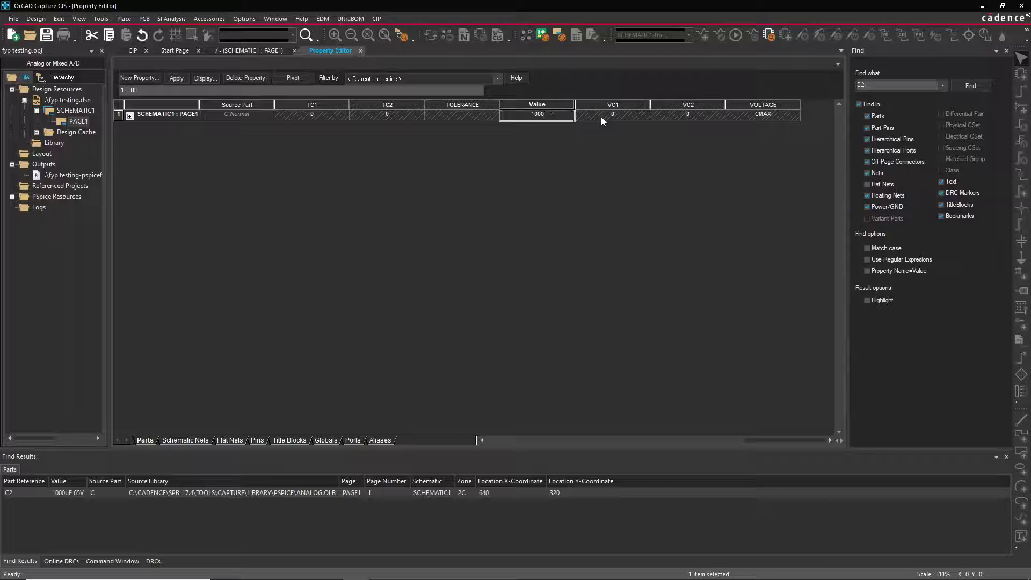
key("ctrl+z")
type("1000uF")
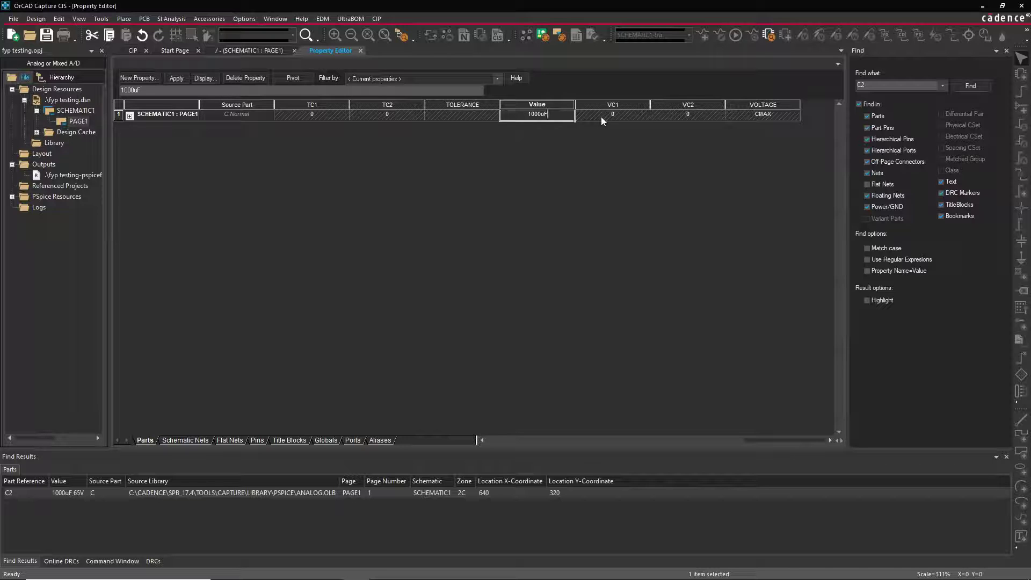
key("Tab")
key("Tab")
key("Tab")
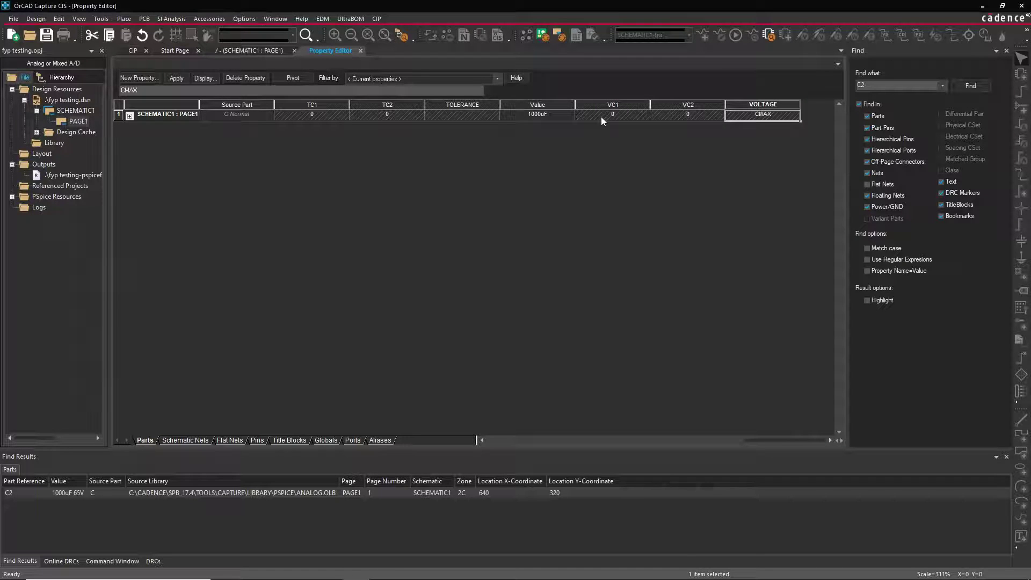
type("65")
left_click(779, 123)
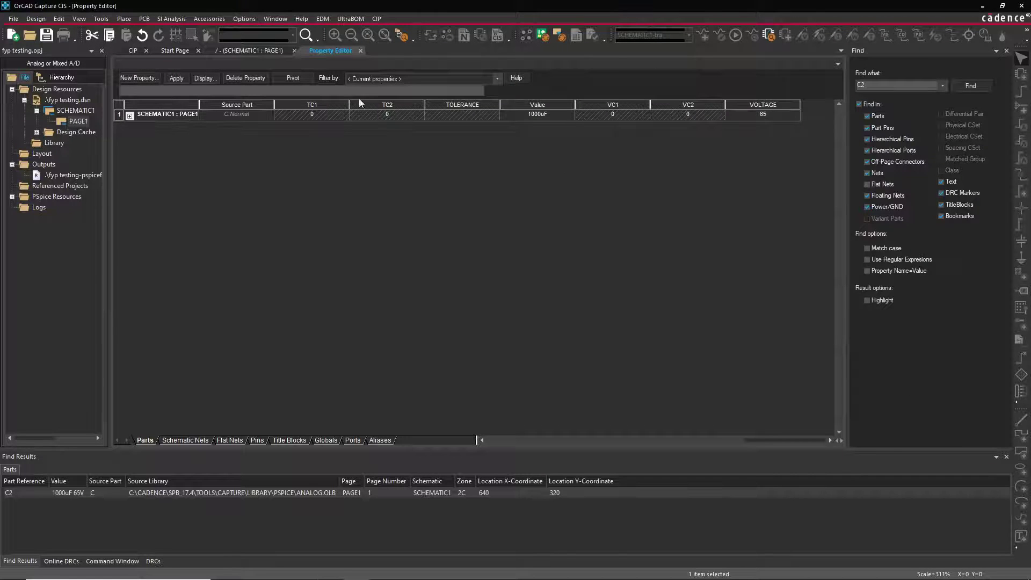
Step: Close C2's property sheet and return to the PSpice A/D output
right_click(327, 53)
key("Escape")
left_click(360, 51)
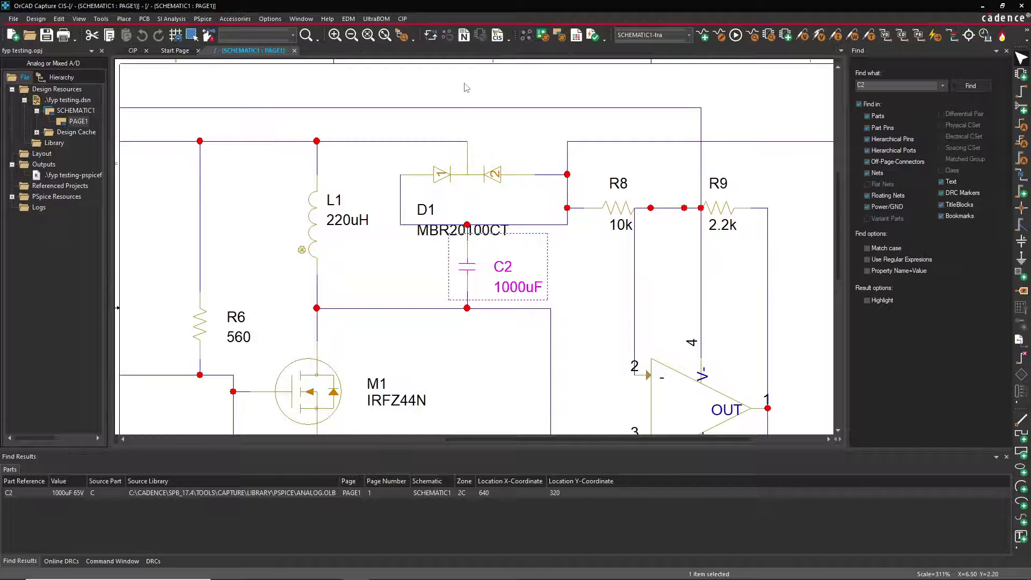
left_click(467, 87)
left_click(382, 569)
scroll(134, 265, "down", 2)
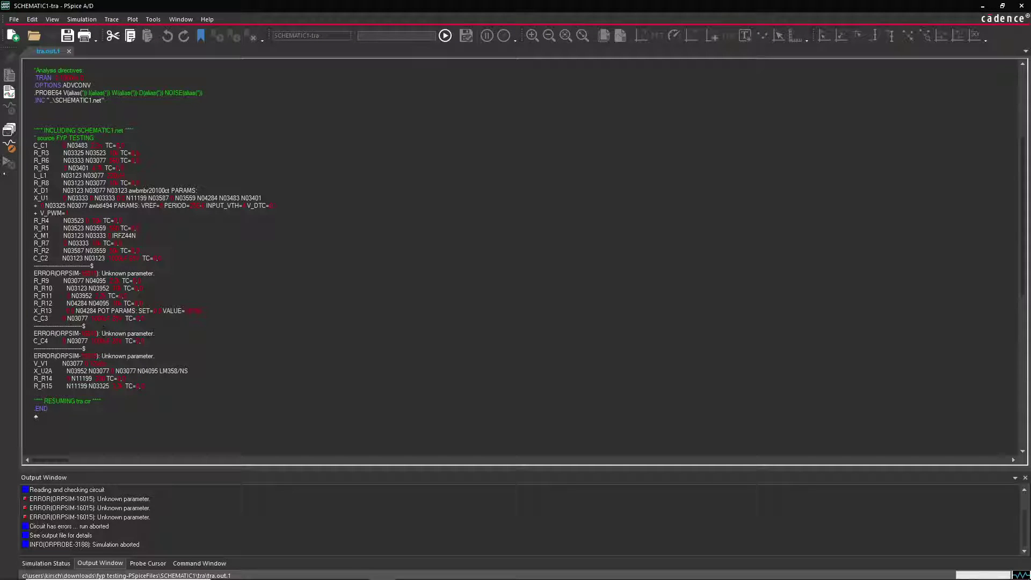
left_click_drag(159, 333, 34, 333)
left_click(60, 318)
Step: Back in Capture, search 'c?' to list parts C1–C4 and jump to C3
key("alt+Tab")
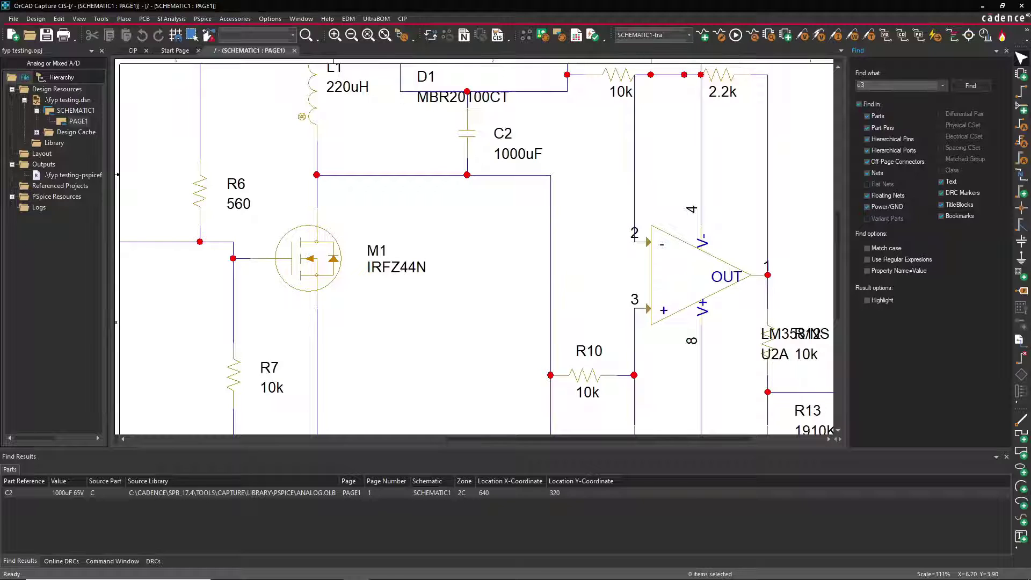
type("?")
key("Return")
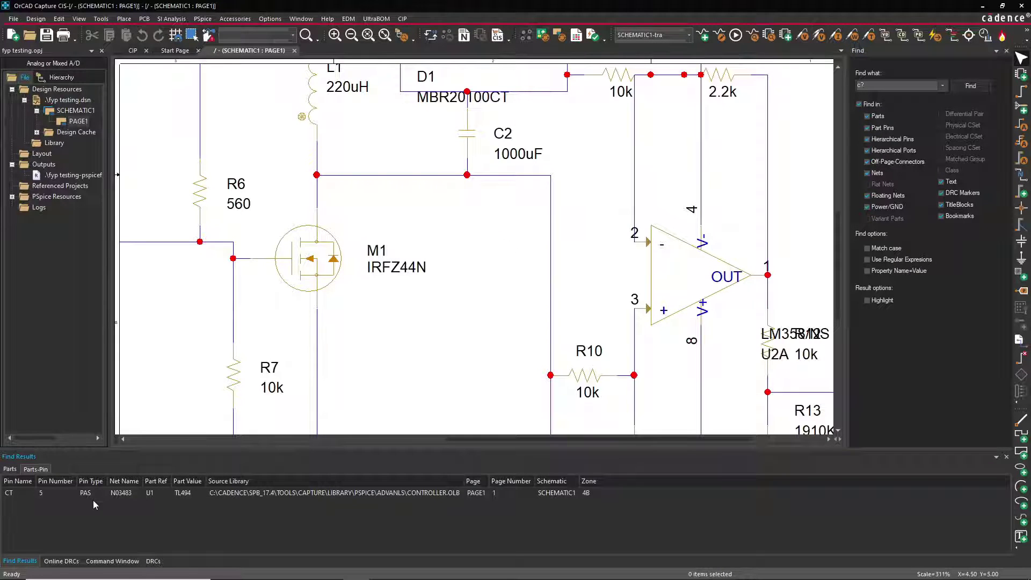
left_click(11, 469)
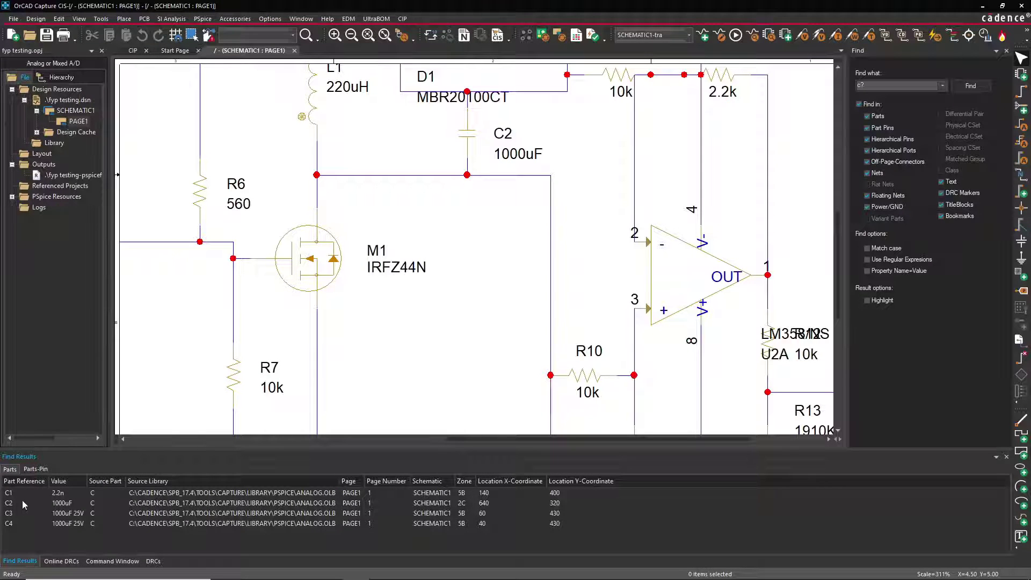
double_click(11, 514)
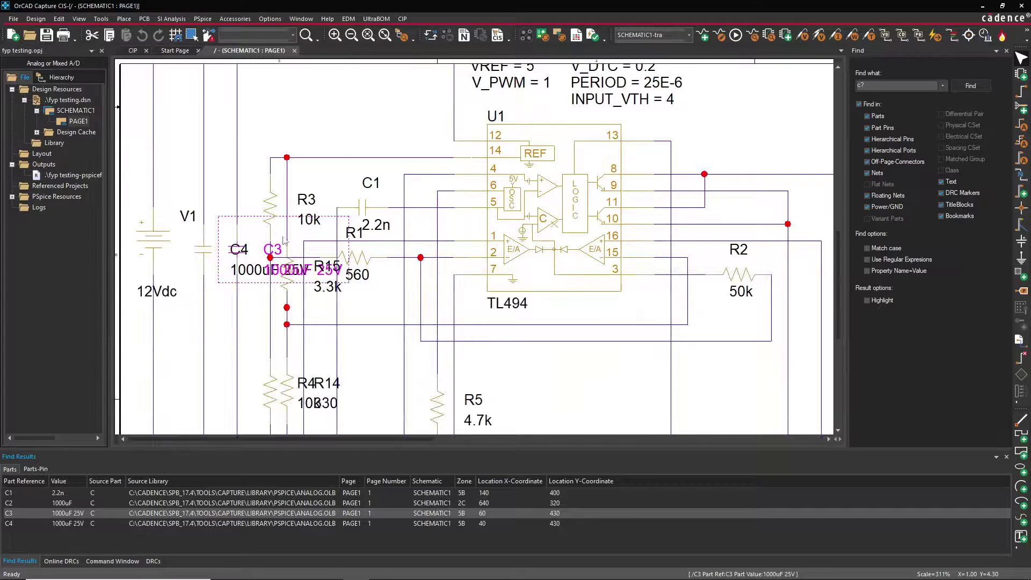
Step: Select capacitor C4 and open its Property Editor
left_click(163, 219)
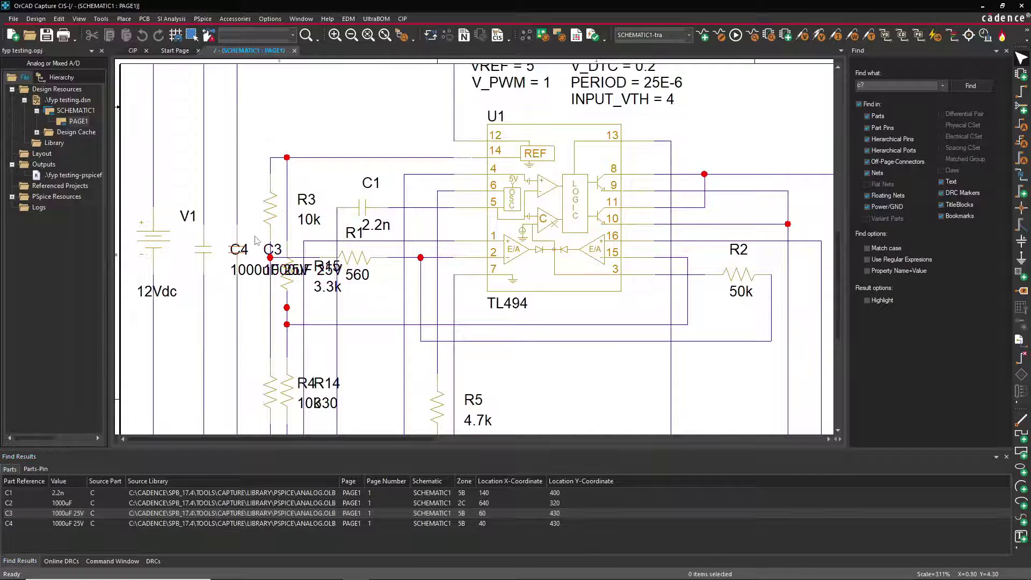
left_click(218, 252)
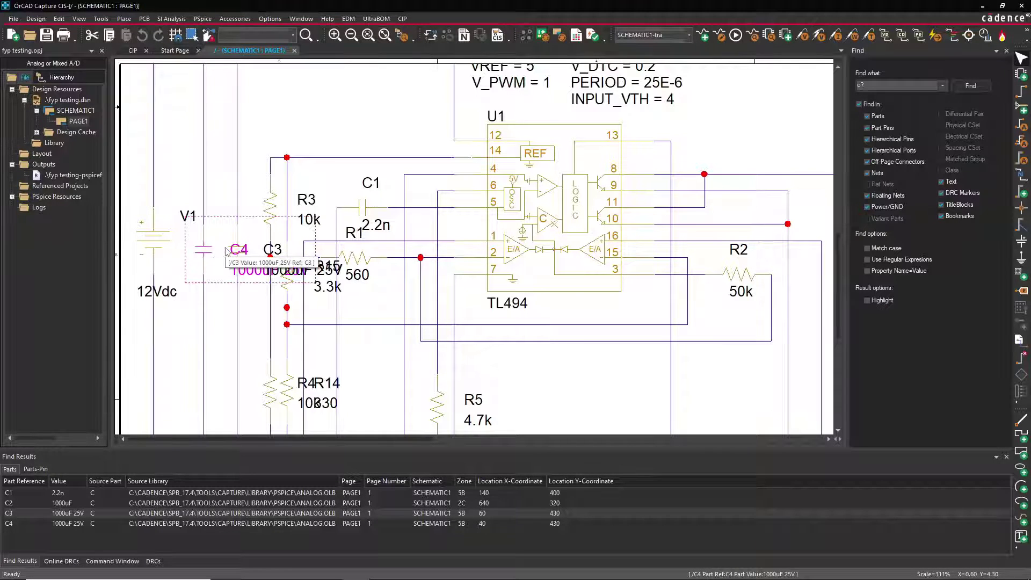
double_click(226, 251)
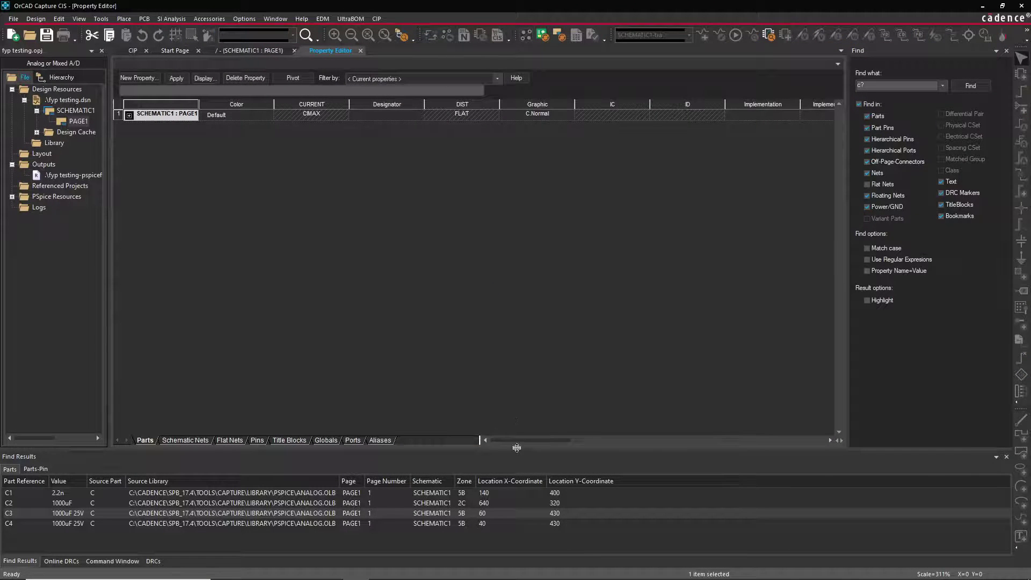
Step: Give C4 Value 1000uF and VOLTAGE 25, then jump to C4 and C3 via Find Results
left_click_drag(518, 441, 776, 429)
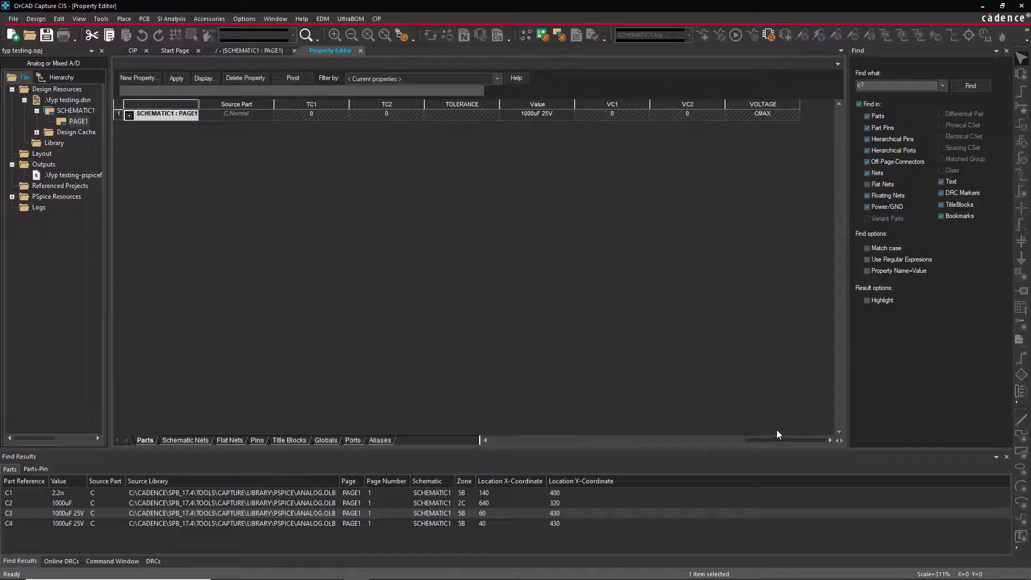
left_click(562, 114)
type("1000")
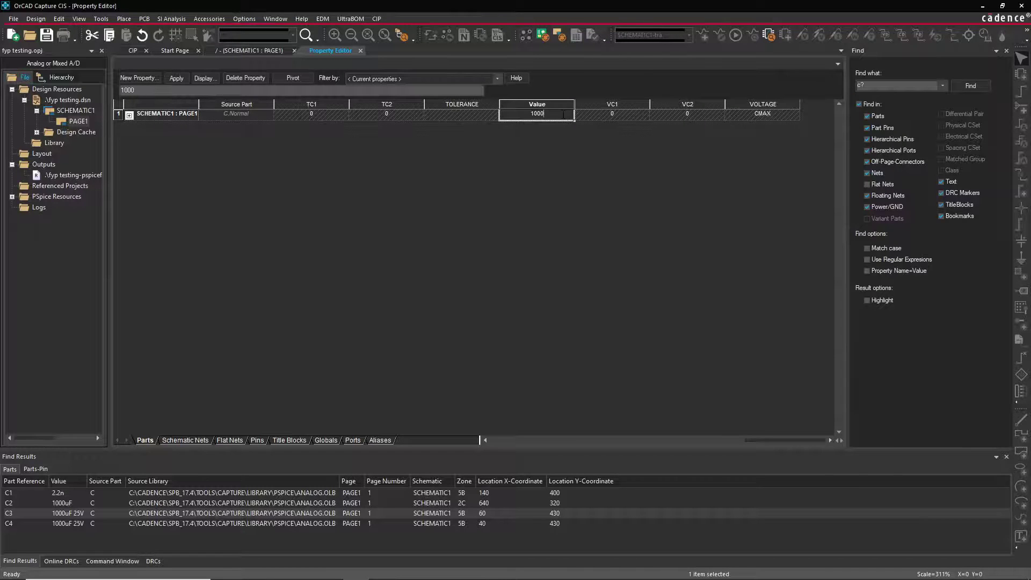
type("uF")
key("Tab")
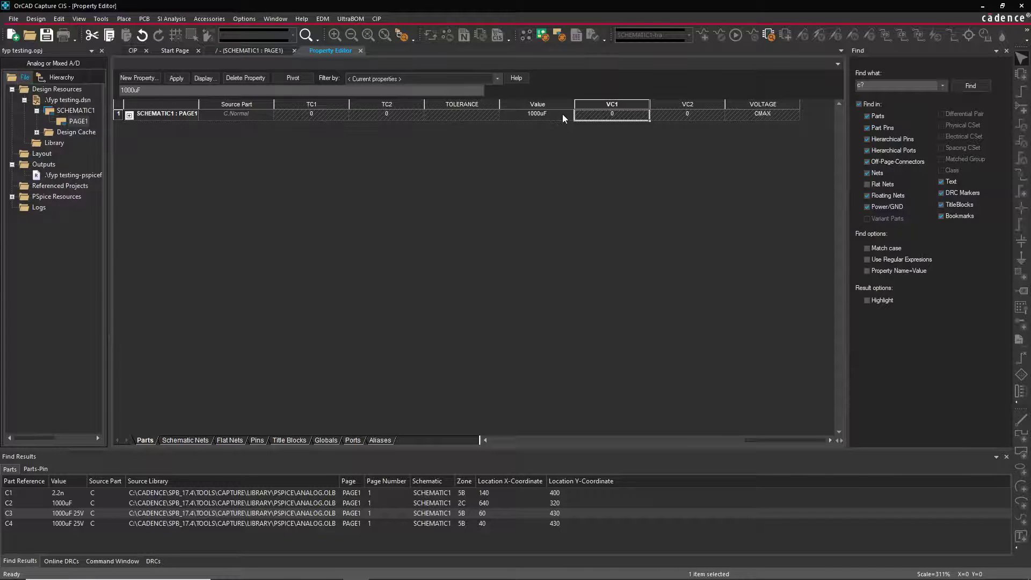
left_click(762, 114)
type("25")
key("BackSpace")
key("BackSpace")
key("BackSpace")
key("BackSpace")
key("BackSpace")
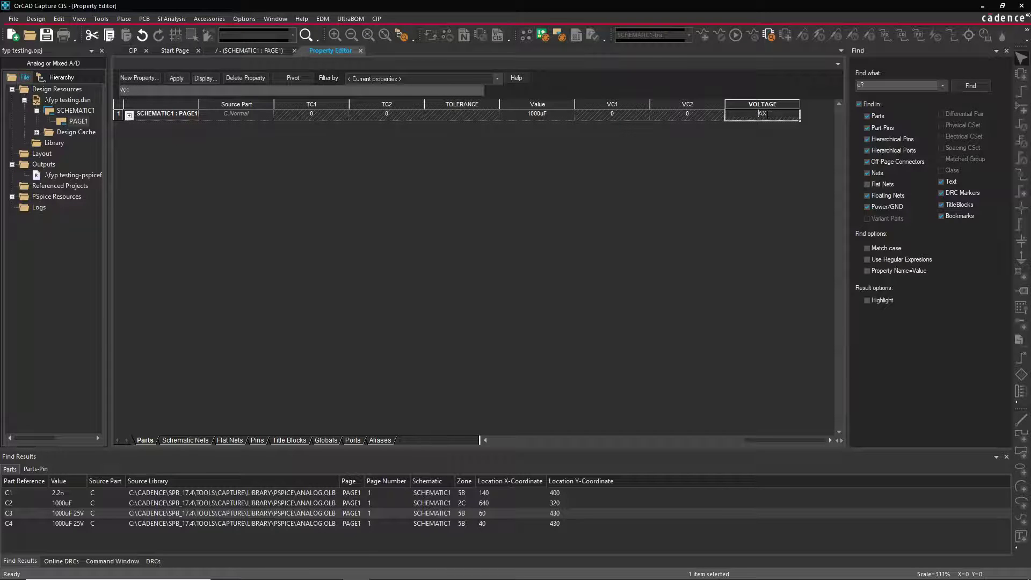
type("25")
double_click(38, 522)
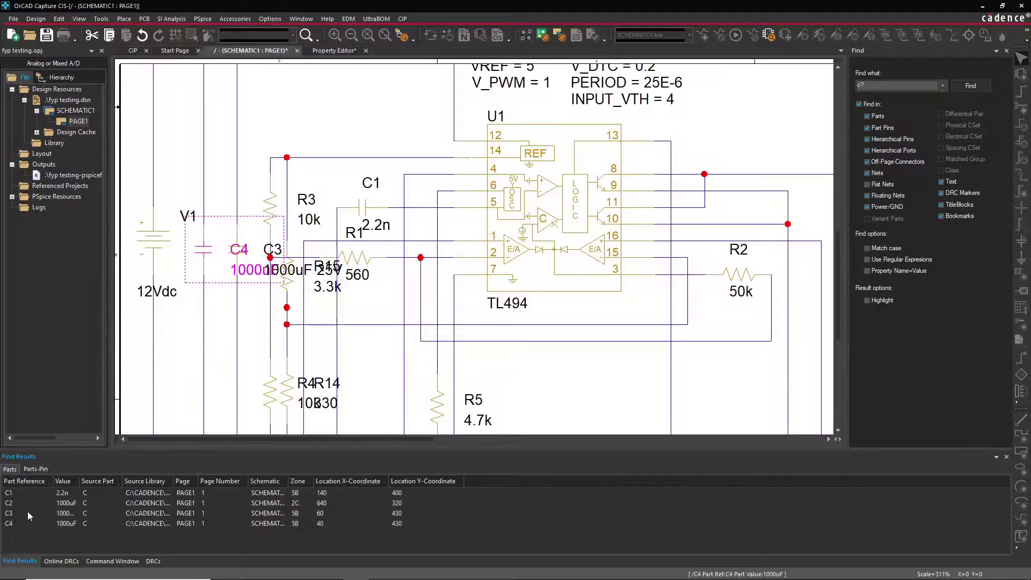
double_click(35, 512)
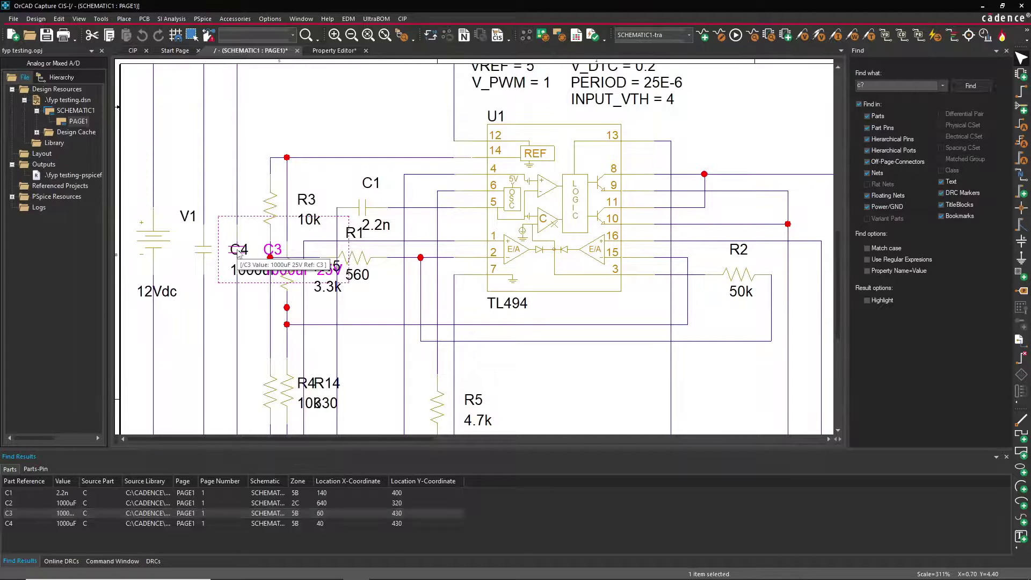
Step: Open C3's properties with Edit Properties and widen the part-name column
right_click(240, 255)
left_click(290, 72)
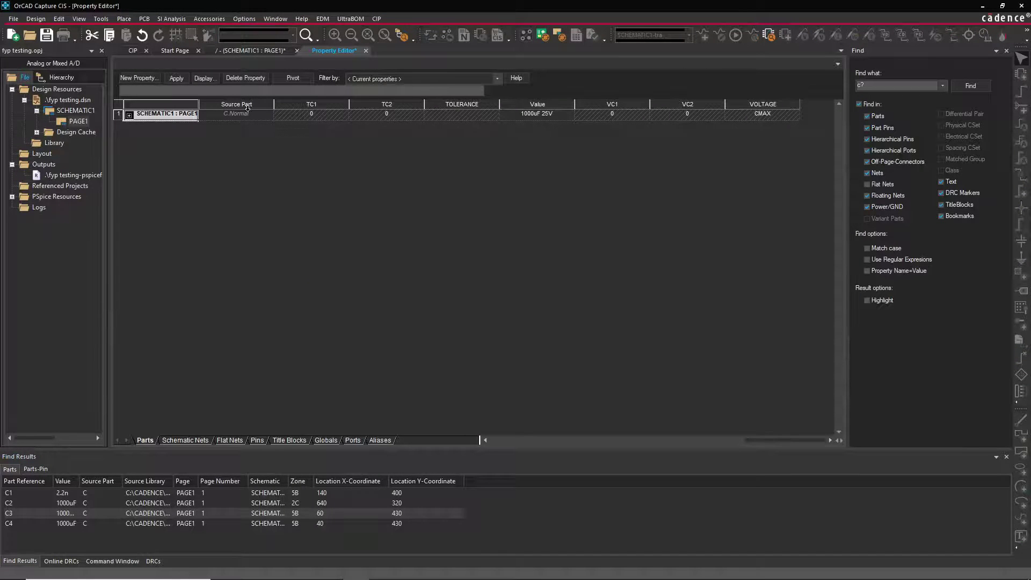
left_click_drag(199, 105, 291, 105)
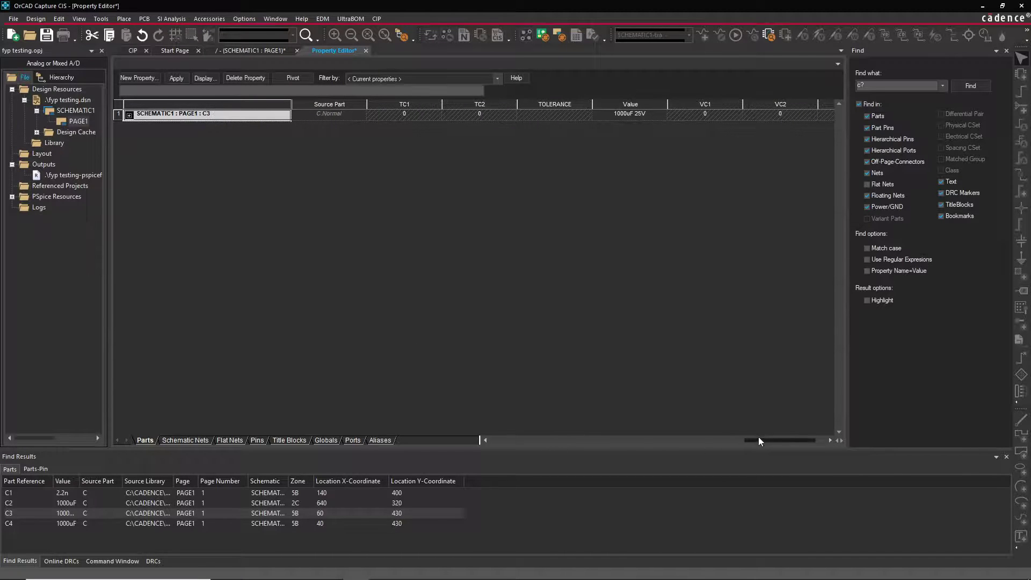
left_click_drag(758, 439, 769, 440)
Step: Set C3's Value to 1000uF and VOLTAGE to 25
left_click(578, 120)
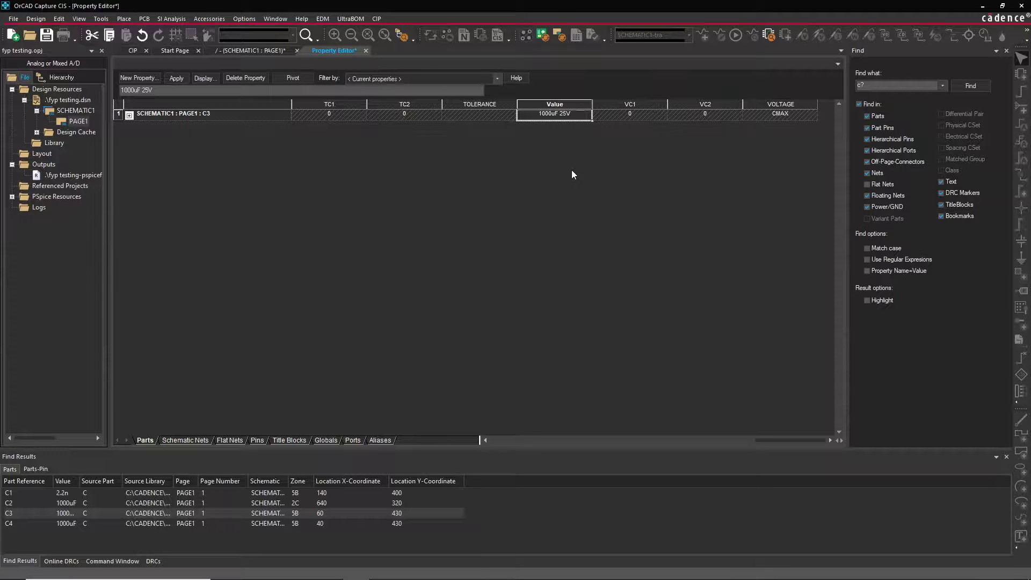
type("1000uF")
key("Tab")
left_click(807, 115)
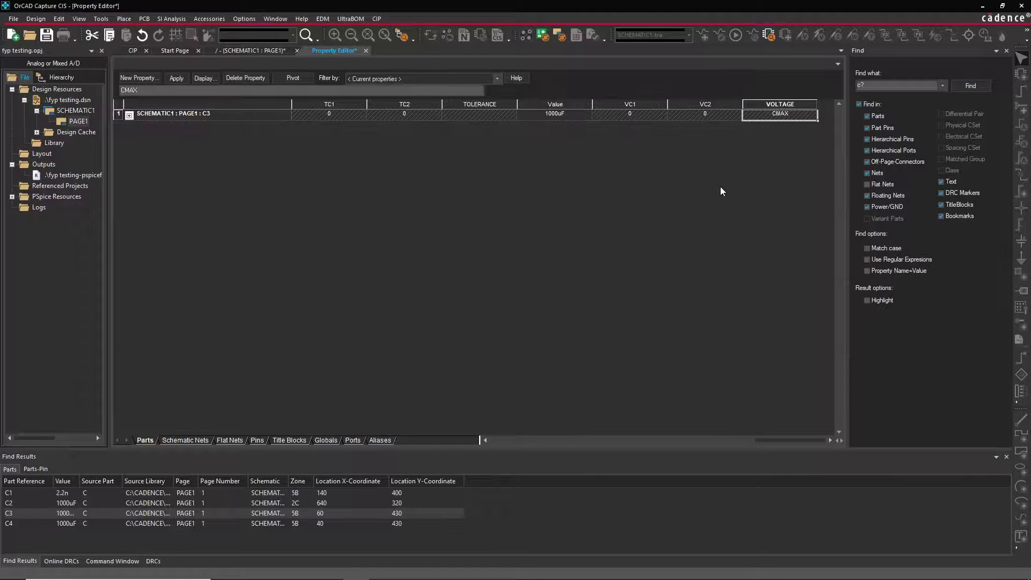
key("ctrl+z")
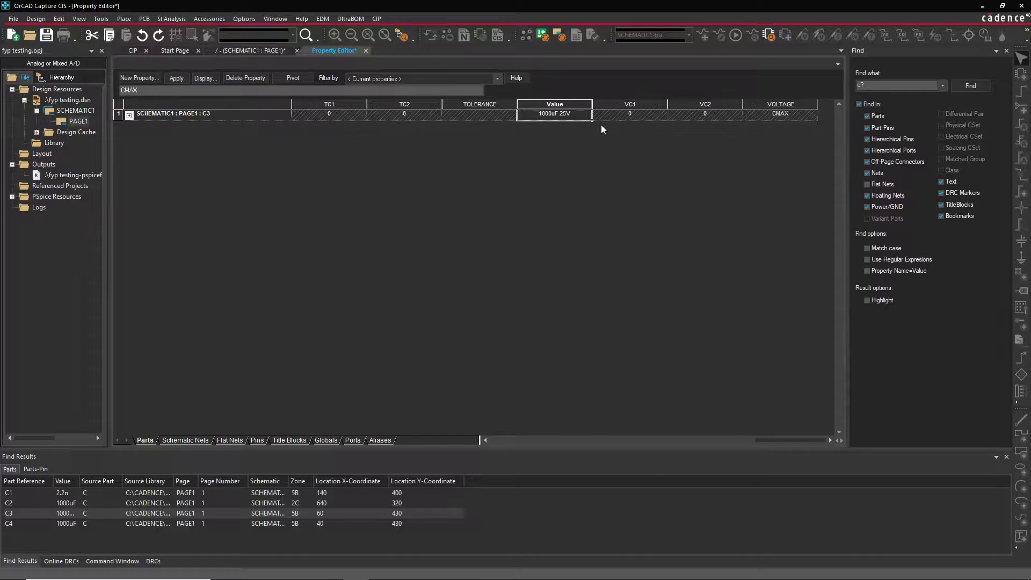
type("1000uF")
key("Tab")
left_click(747, 115)
type("25")
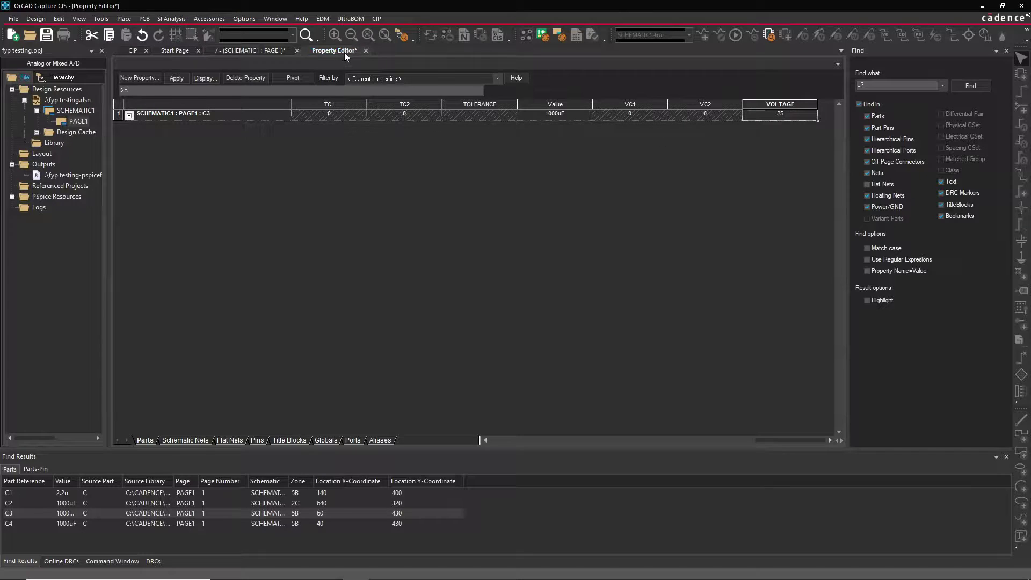
Step: Save the property changes and close C3's property sheet
right_click(343, 53)
left_click(414, 59)
left_click(361, 52)
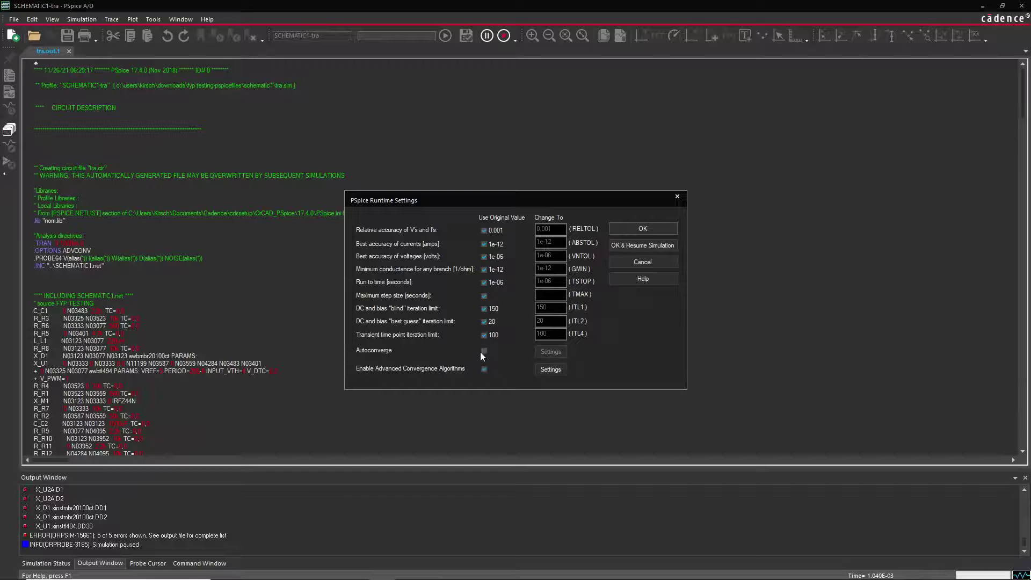
Step: Enable Autoconverge, resume the simulation, and dismiss both error messages to view tra.out.1
left_click(483, 351)
left_click(626, 245)
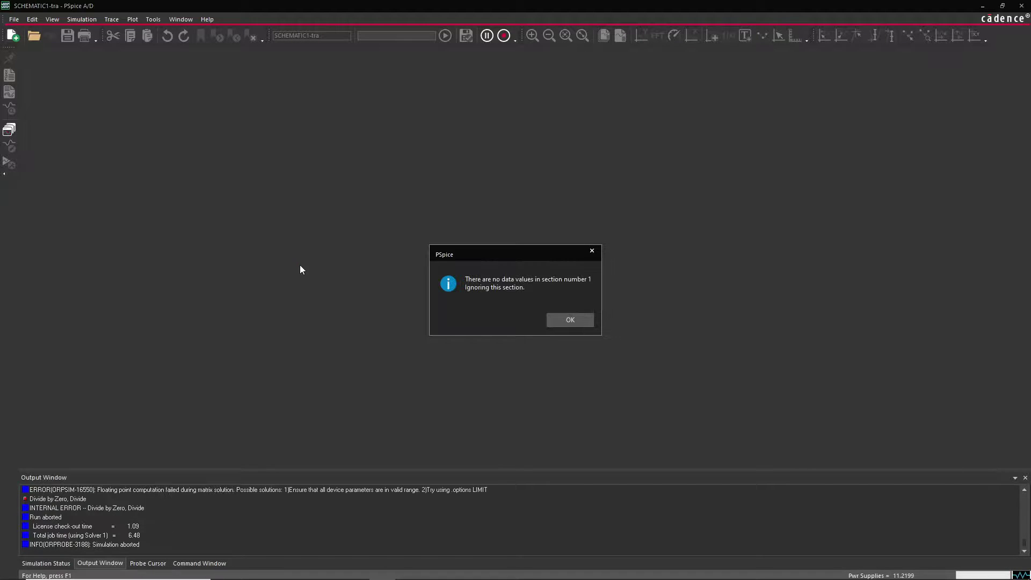
left_click(565, 324)
left_click(569, 320)
Step: Check the tra.out.1 netlist and model tables for capacitor errors, then close PSpice A/D
scroll(152, 256, "down", 4)
scroll(128, 228, "down", 2)
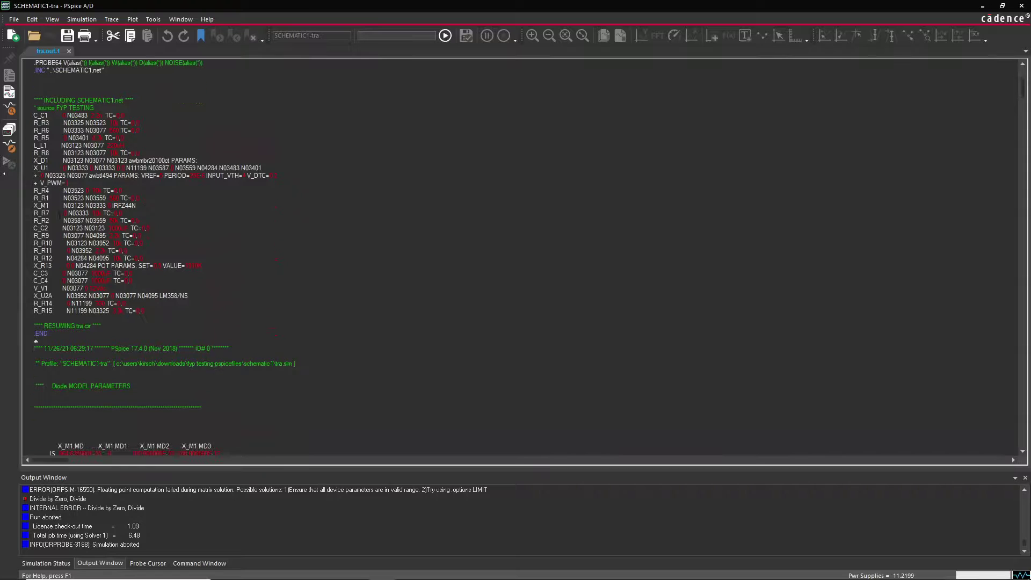
scroll(158, 274, "down", 8)
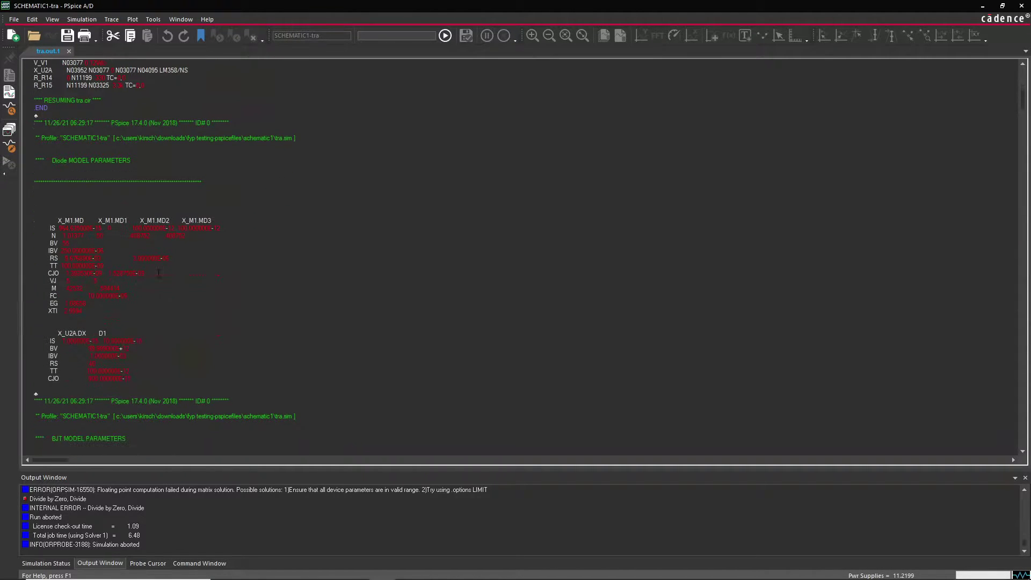
scroll(532, 203, "up", 8)
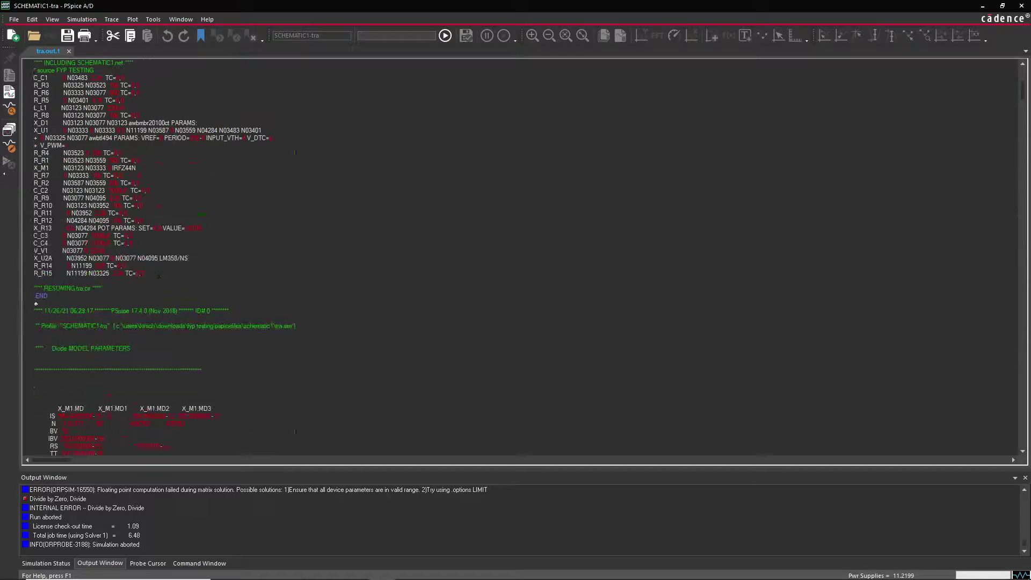
left_click_drag(1021, 89, 1022, 67)
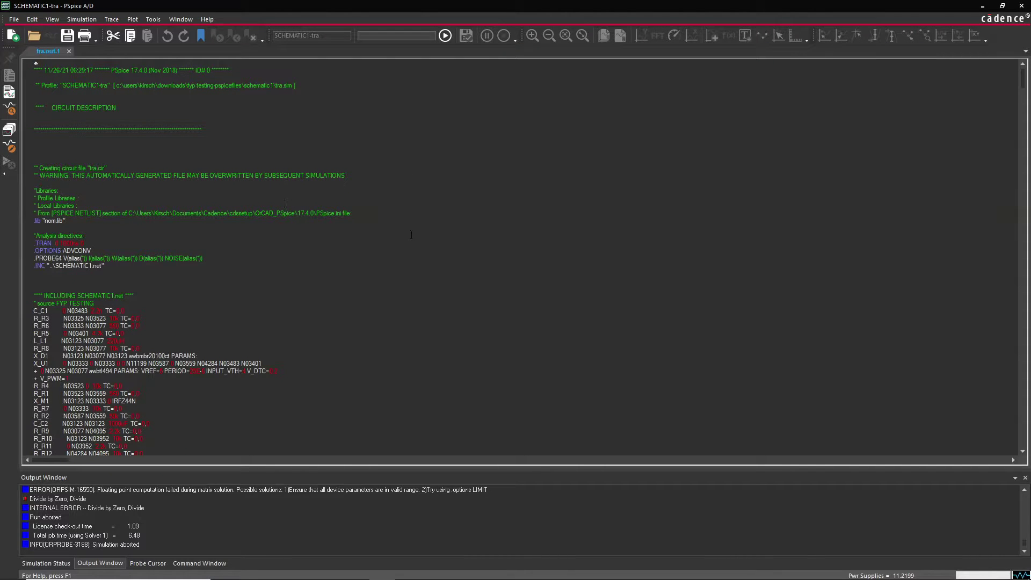
scroll(237, 293, "down", 2)
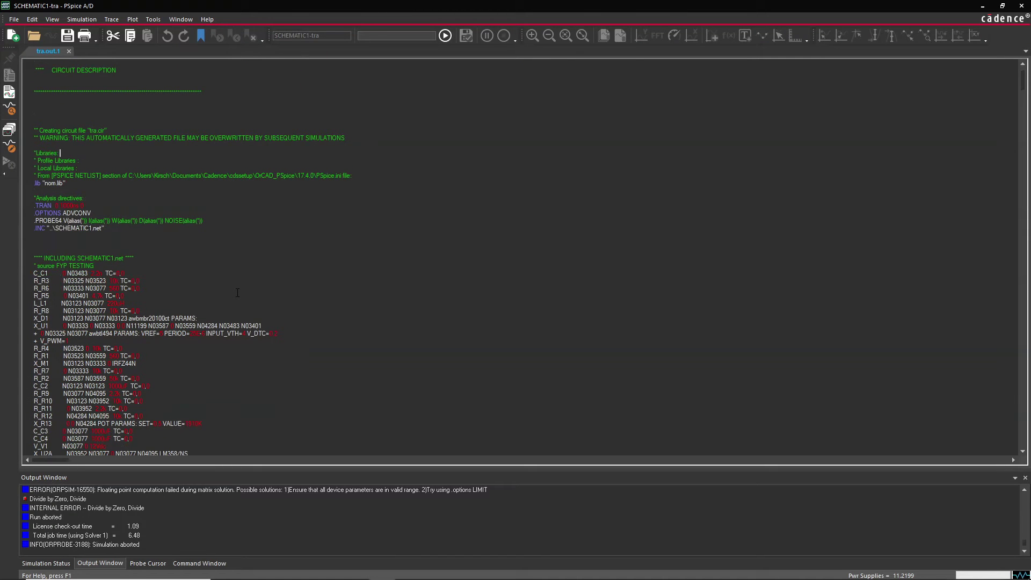
left_click(1020, 7)
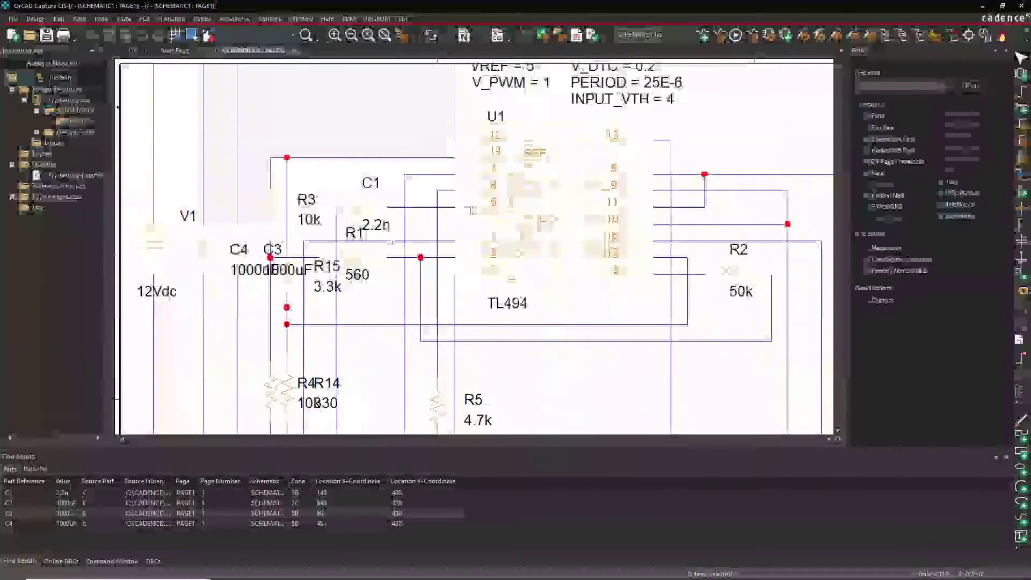